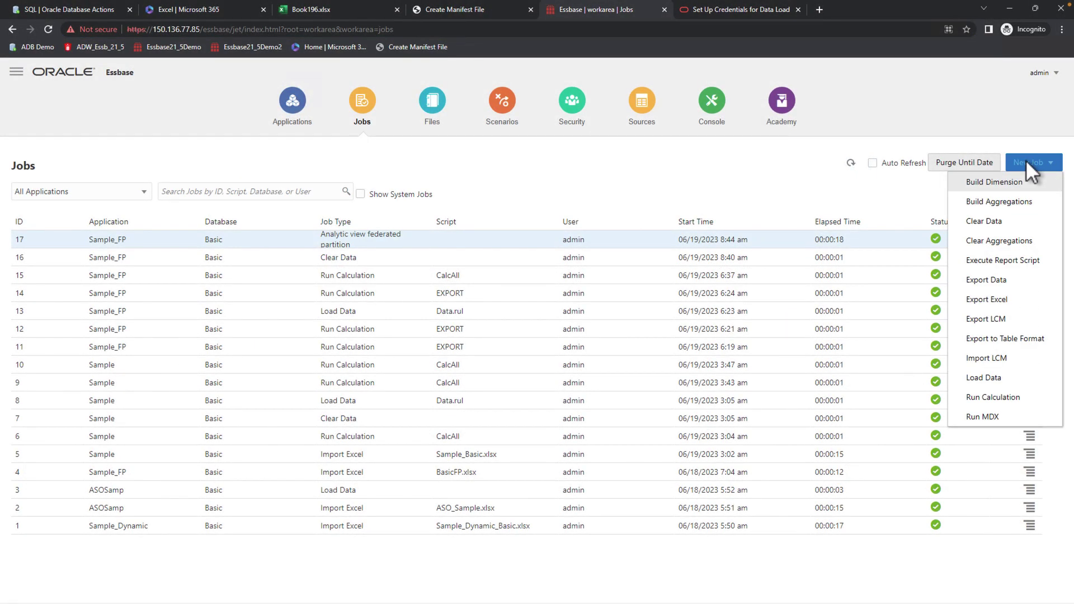
# Run a Clear Data job on Sample_FP Basic for all data and confirm it.
pyautogui.click(992, 222)
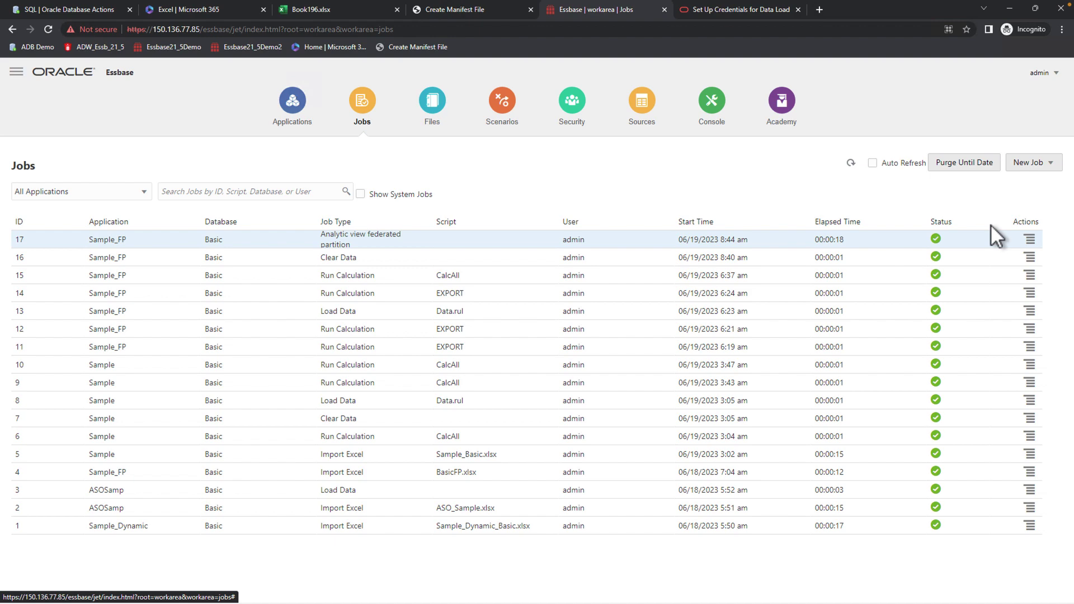
pyautogui.click(610, 312)
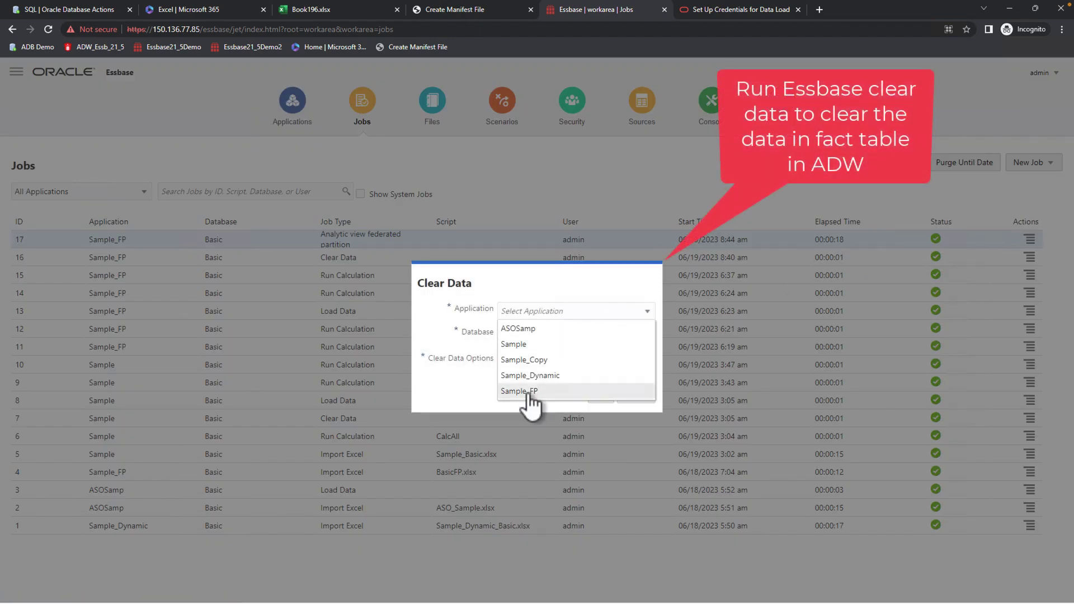
pyautogui.click(529, 391)
pyautogui.click(603, 392)
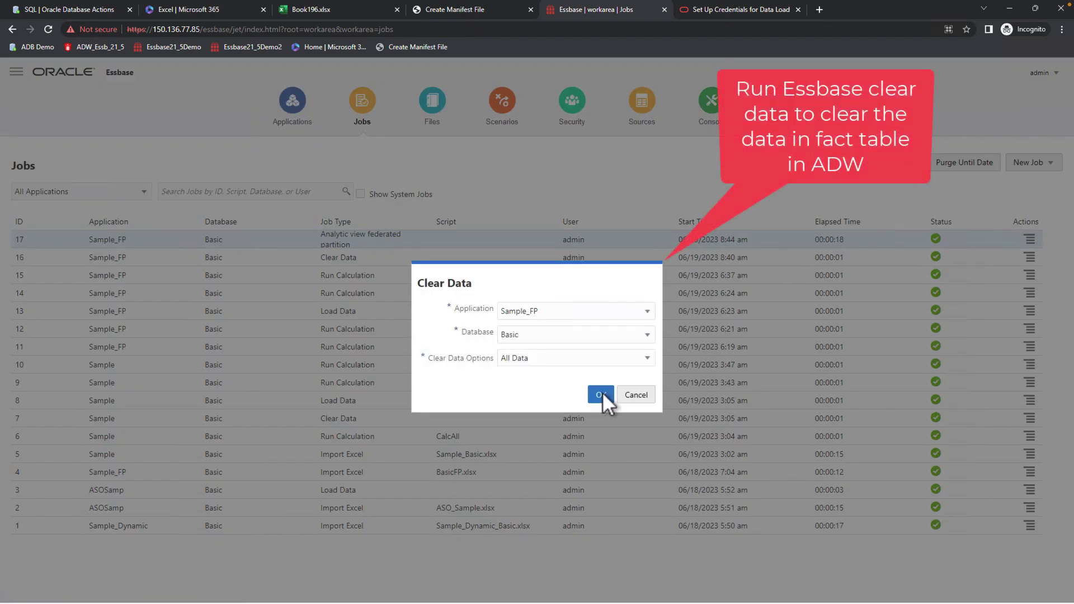
pyautogui.click(559, 343)
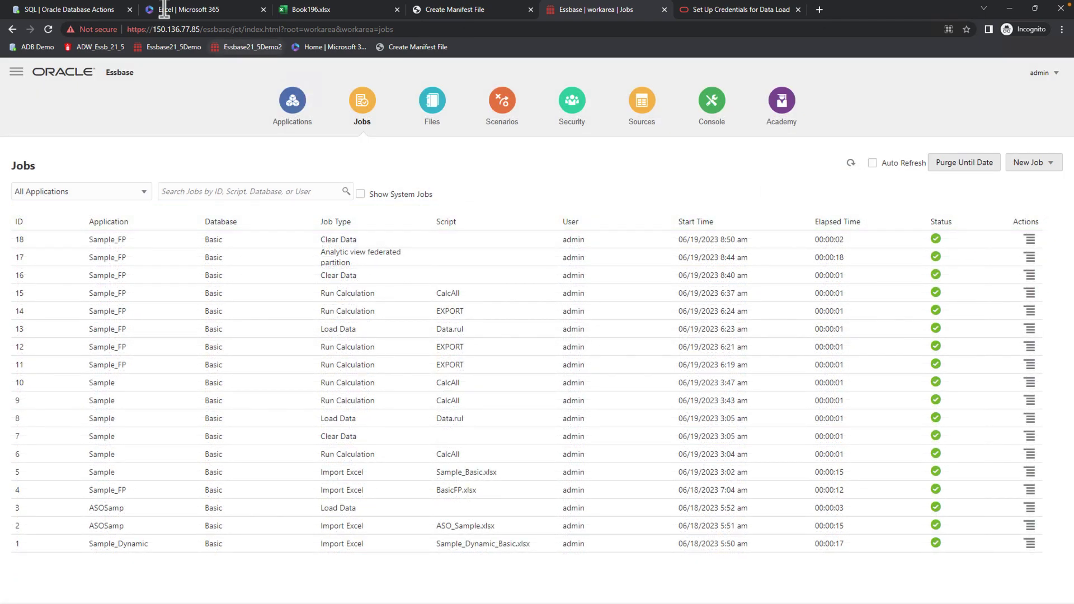
# Rerun the sample_fp count(*) query in the SQL worksheet, now showing 0 rows.
pyautogui.click(88, 9)
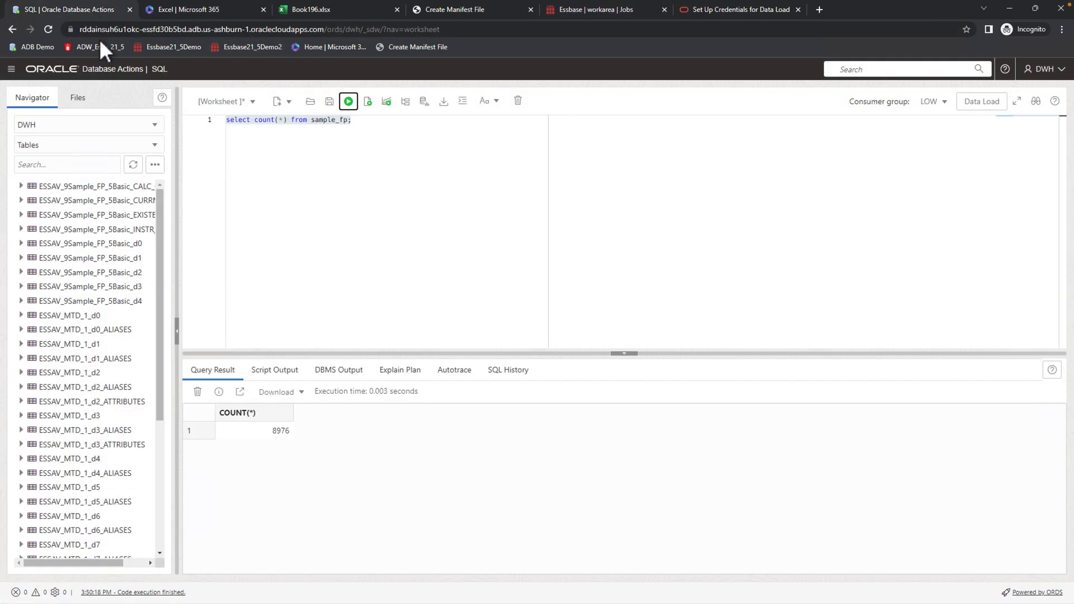
pyautogui.click(348, 102)
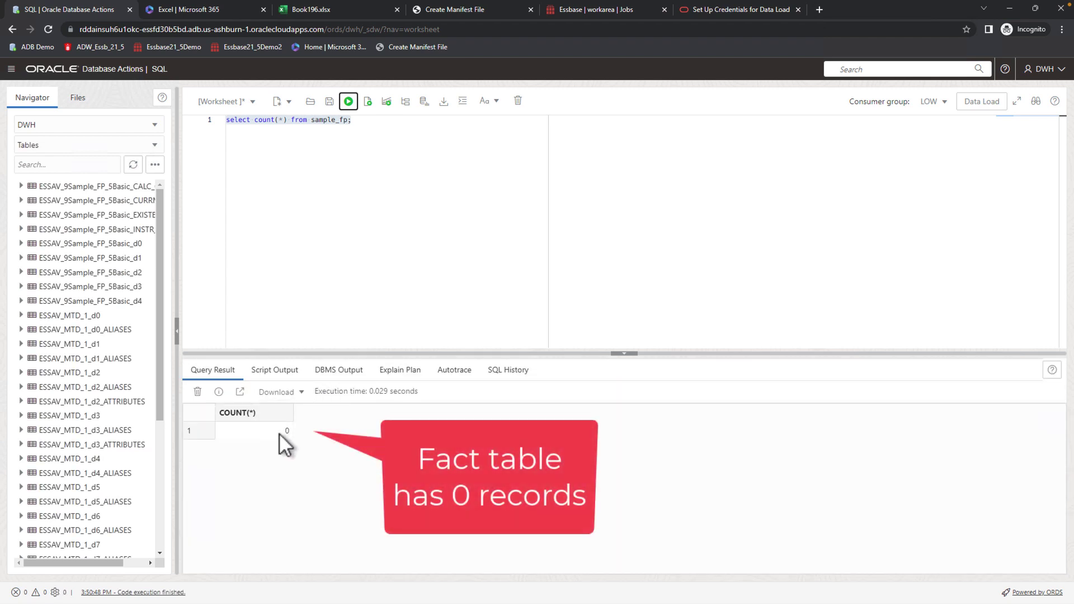
pyautogui.click(574, 8)
# Load Data_Basic.txt with Data.rul into Sample_FP Basic, then recount rows (4,248).
pyautogui.click(1033, 162)
pyautogui.click(988, 376)
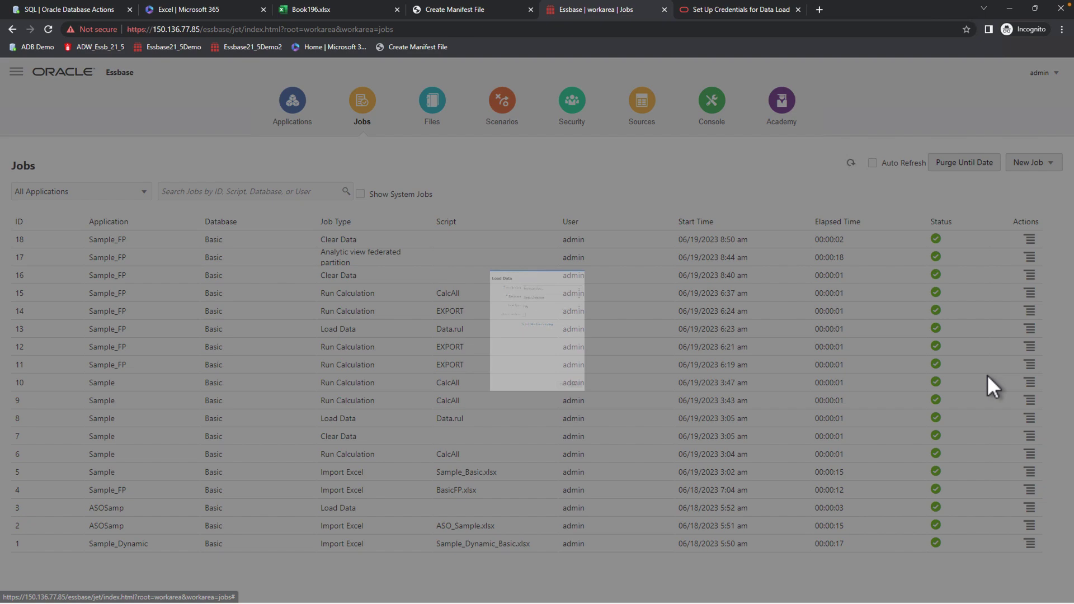
pyautogui.click(572, 220)
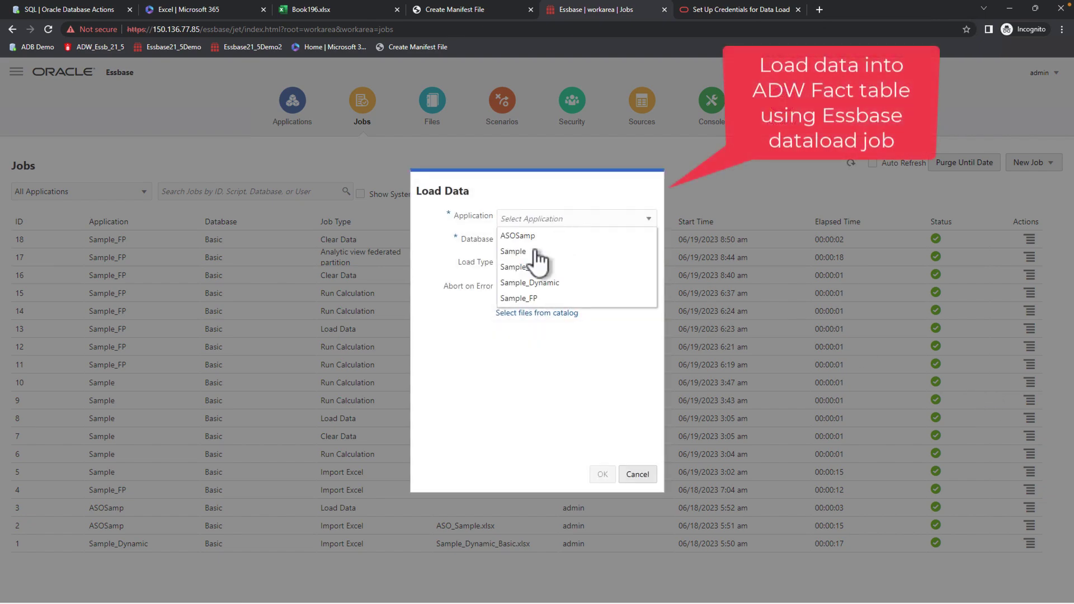
pyautogui.click(532, 300)
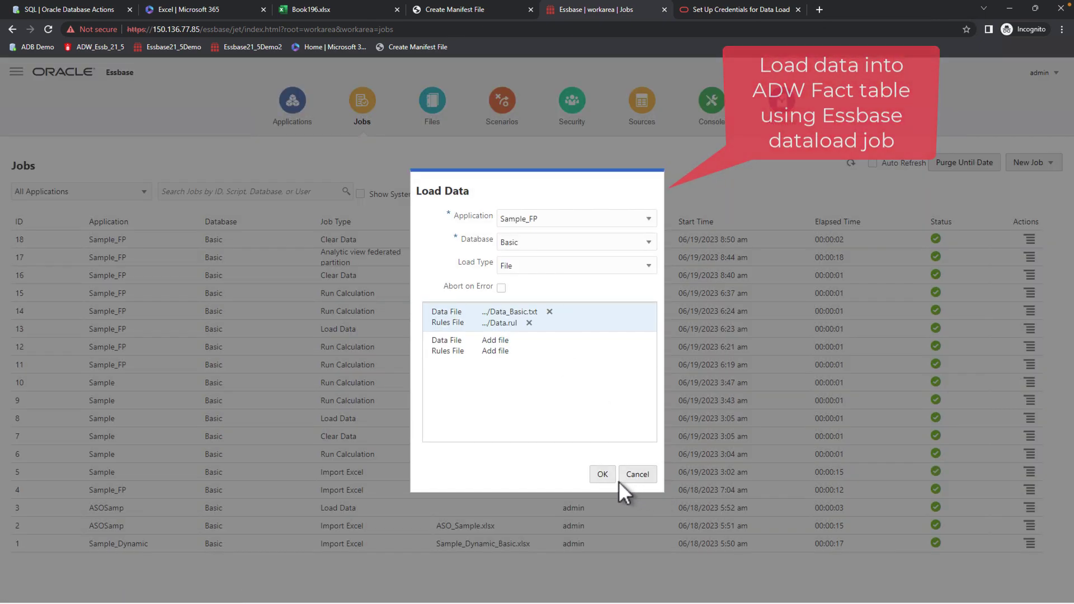
pyautogui.click(603, 475)
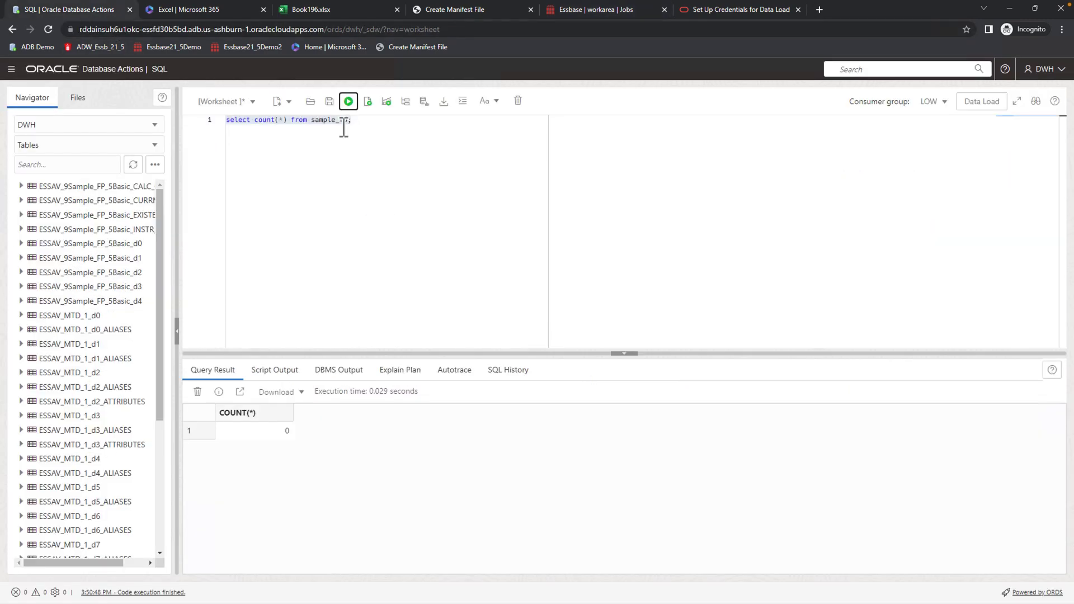
pyautogui.click(348, 102)
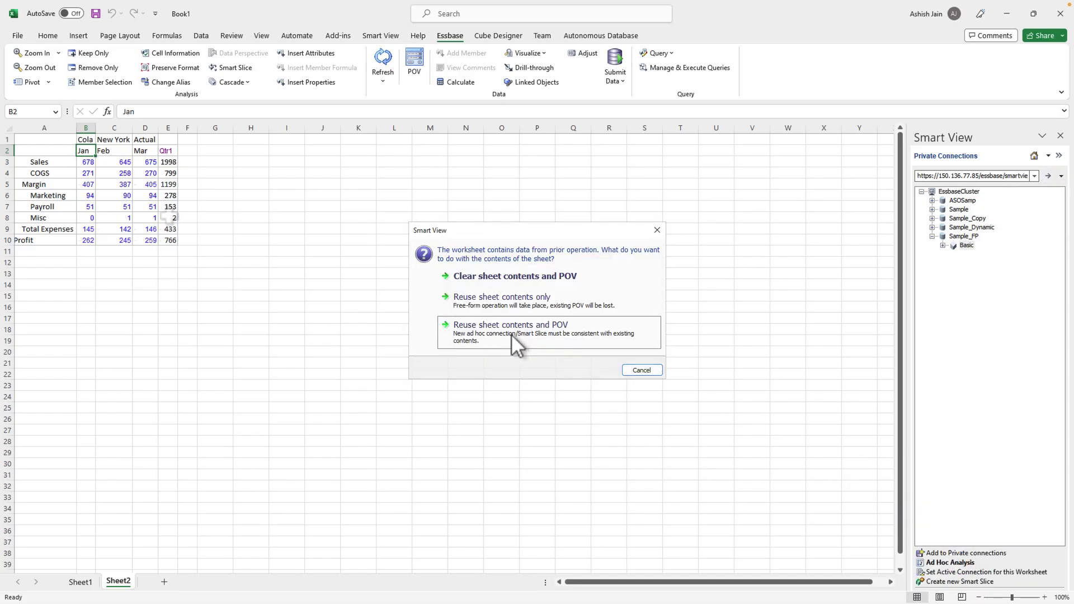
# Refresh the Smart View grid, keeping the sheet contents and POV.
pyautogui.click(516, 345)
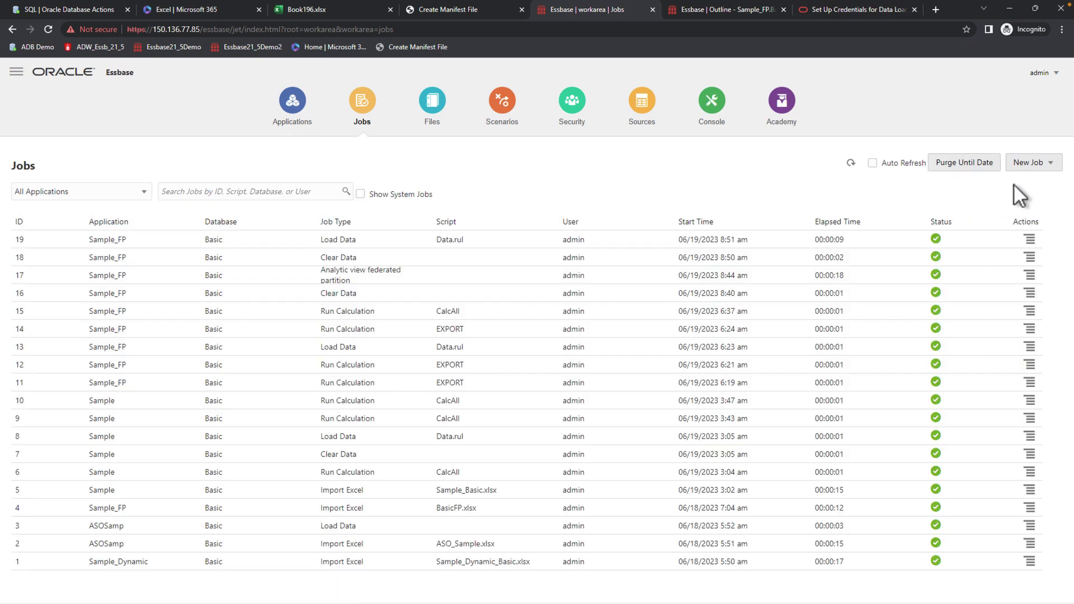
# Submit a Run Calculation job with the CalcAll script for Sample_FP Basic.
pyautogui.click(1051, 165)
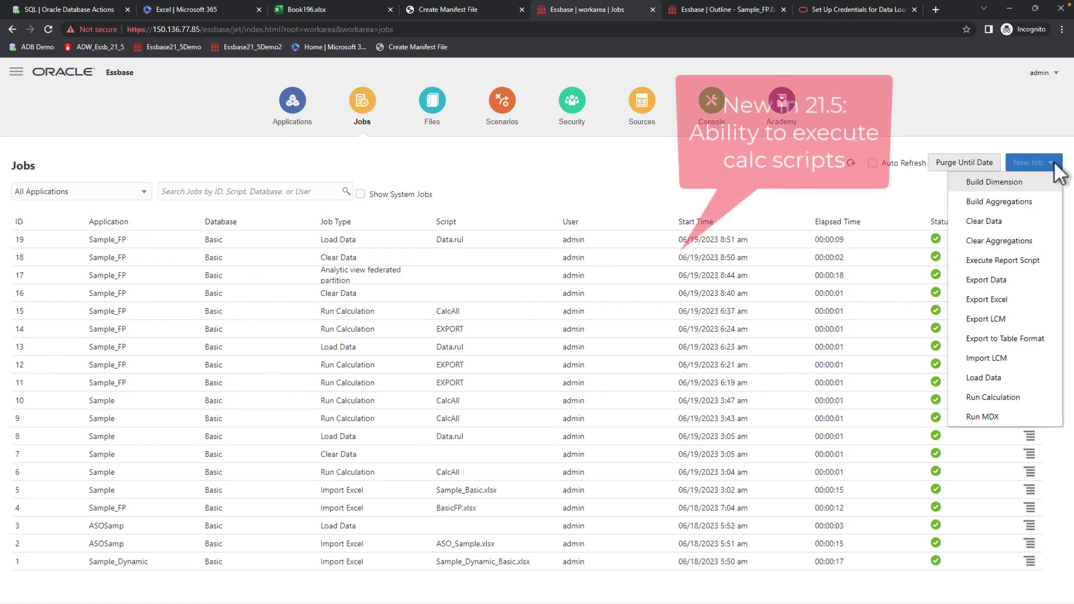
pyautogui.click(1015, 399)
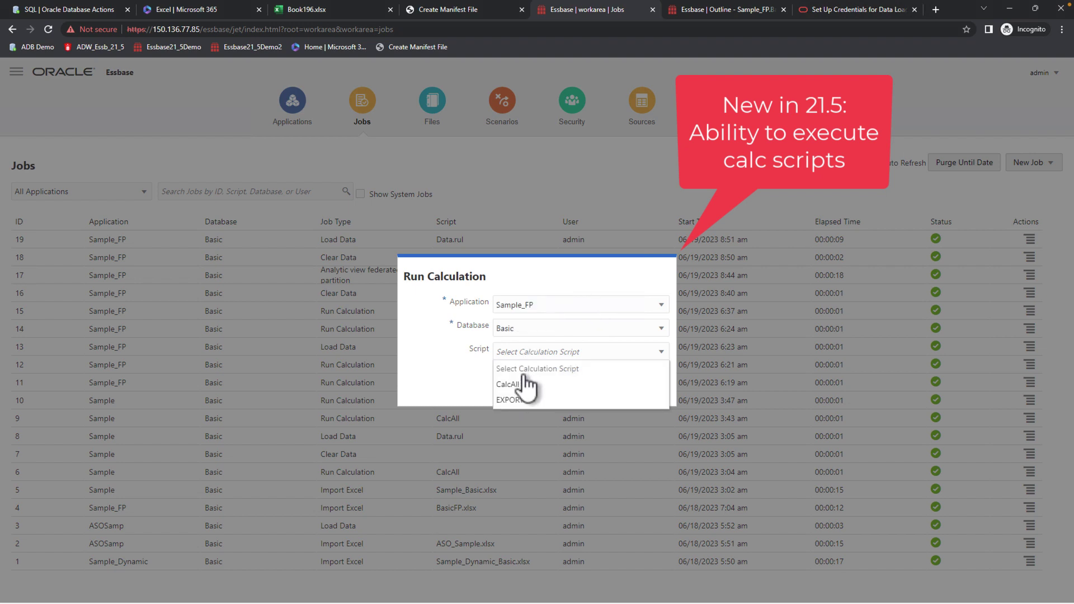
pyautogui.click(526, 384)
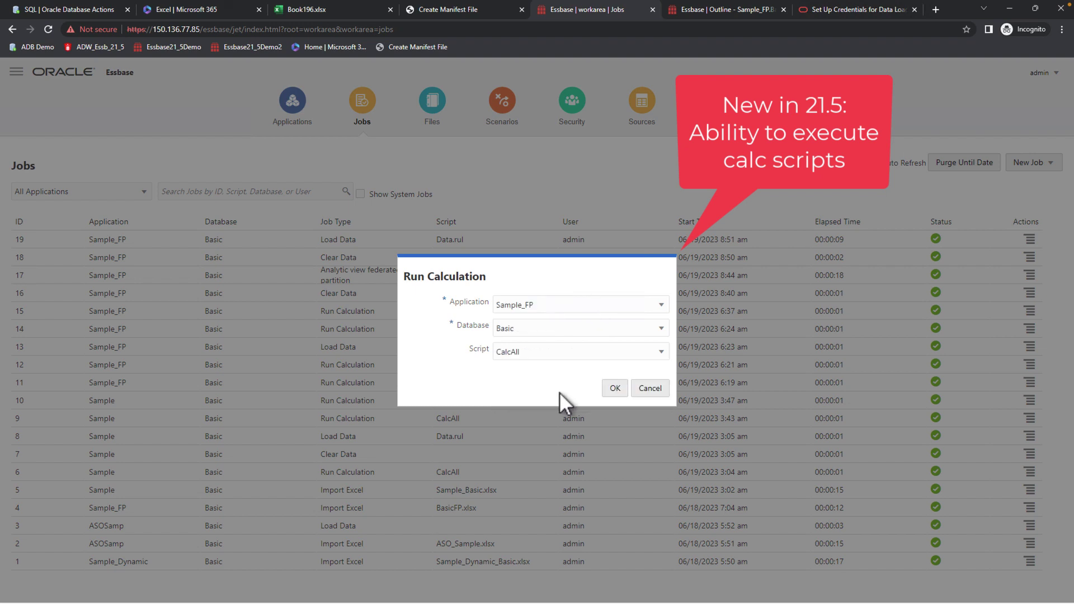
pyautogui.click(616, 389)
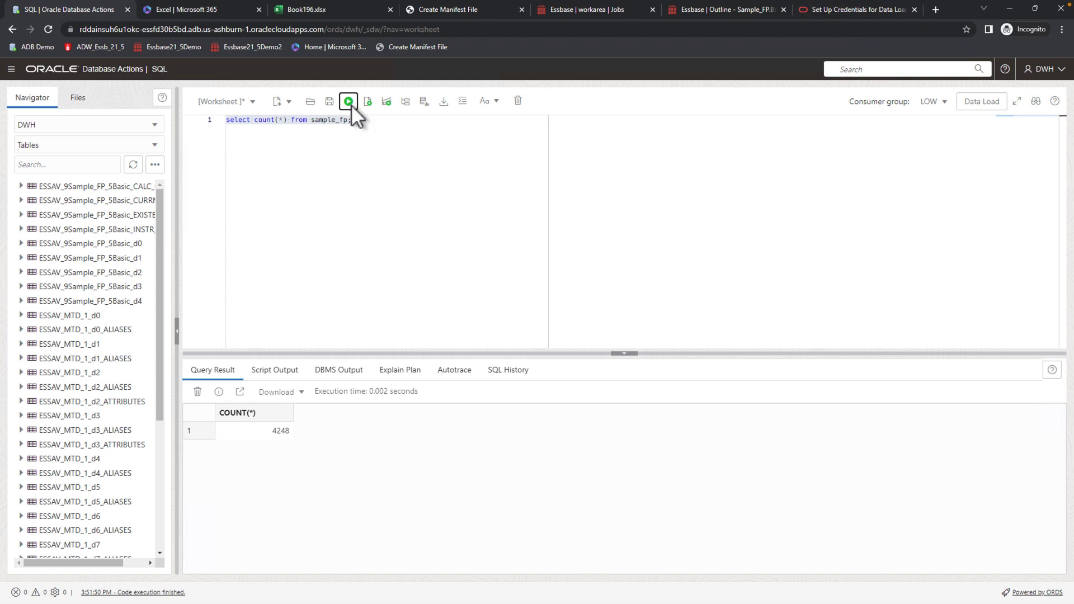
# Rerun the sample_fp row count, which now returns 8,976 rows.
pyautogui.click(351, 104)
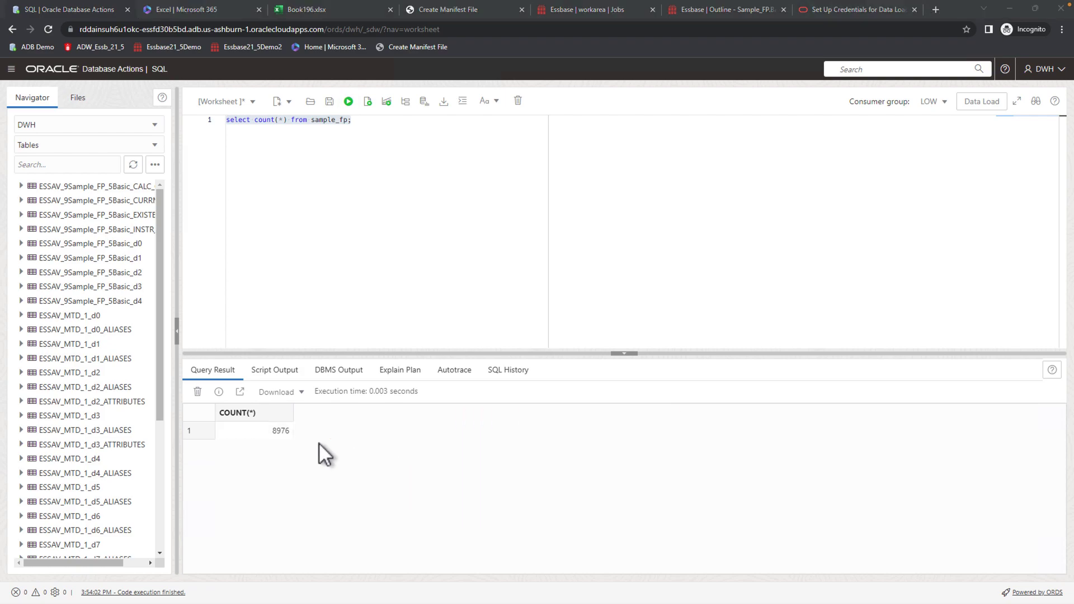
pyautogui.hotkey('alt', 'Tab')
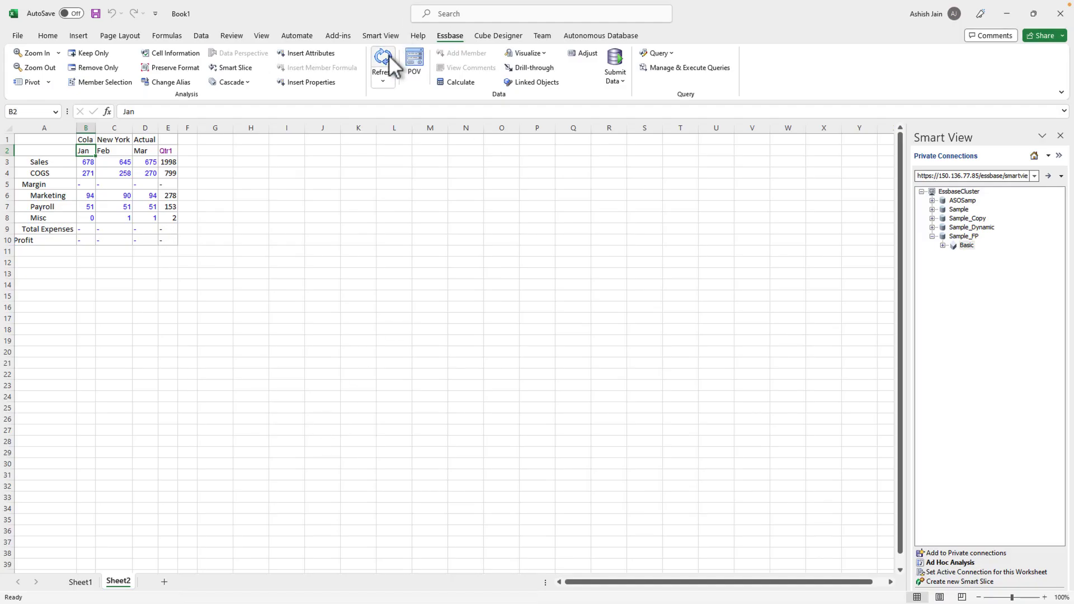
# Refresh the grid, change cell B3 (Cola New York Jan Sales) to 700, and submit it.
pyautogui.click(390, 57)
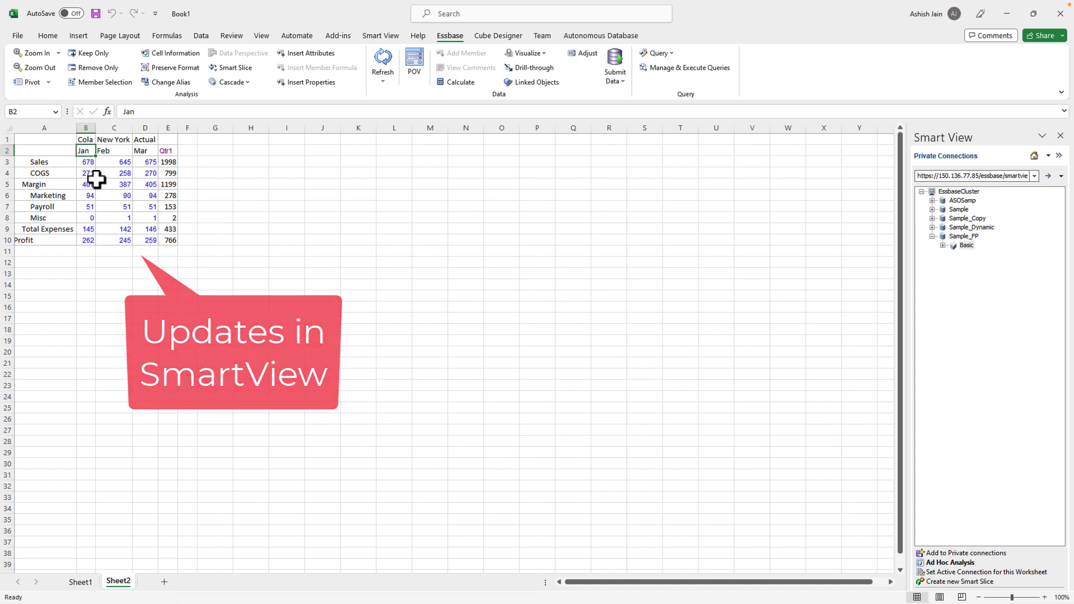
pyautogui.click(114, 196)
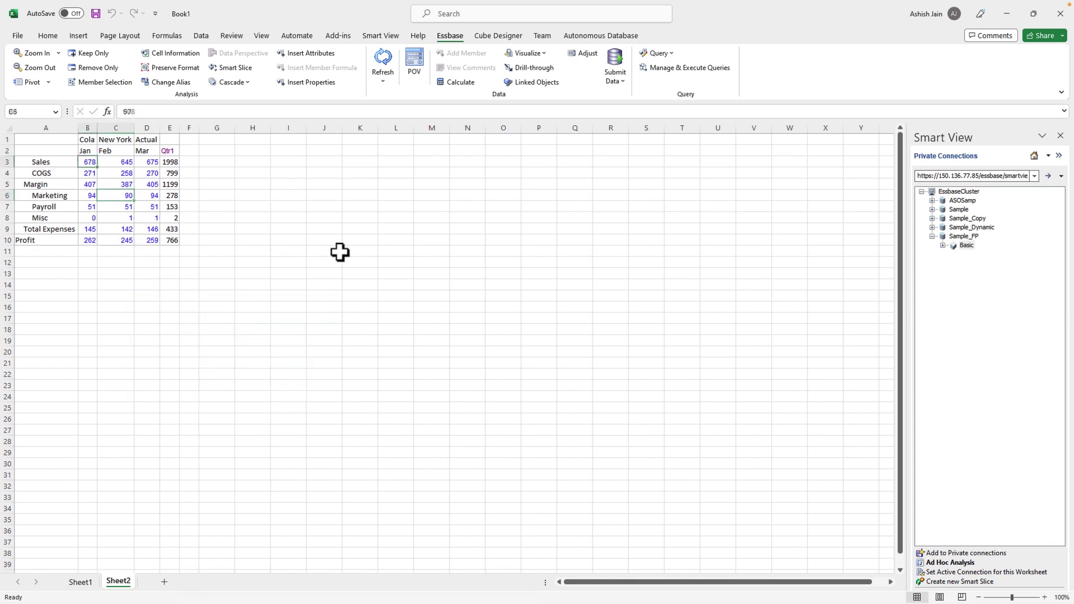
pyautogui.write('700')
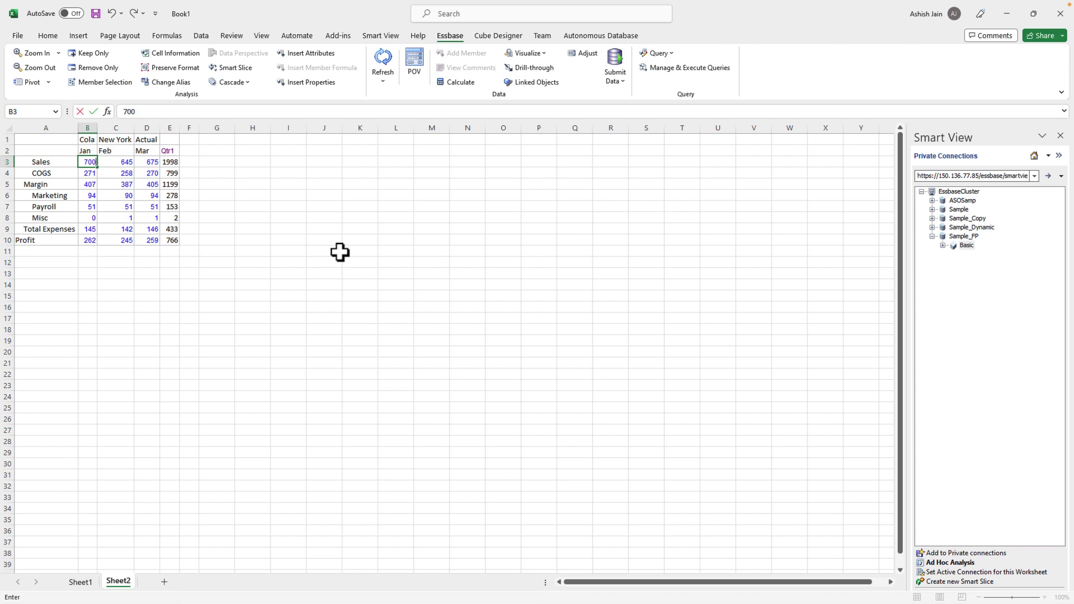
pyautogui.press('Return')
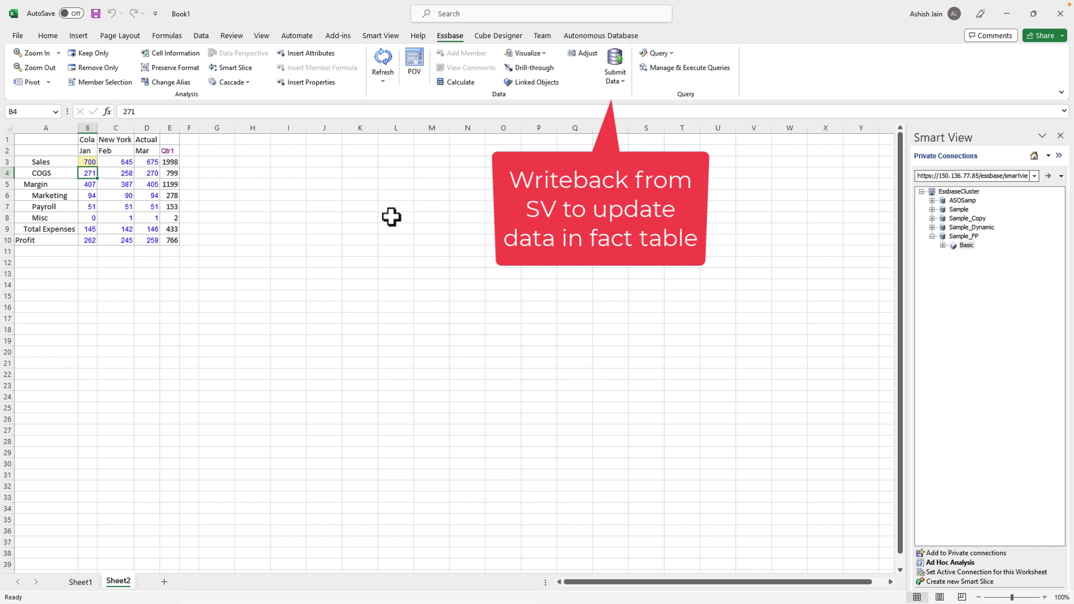
pyautogui.click(621, 59)
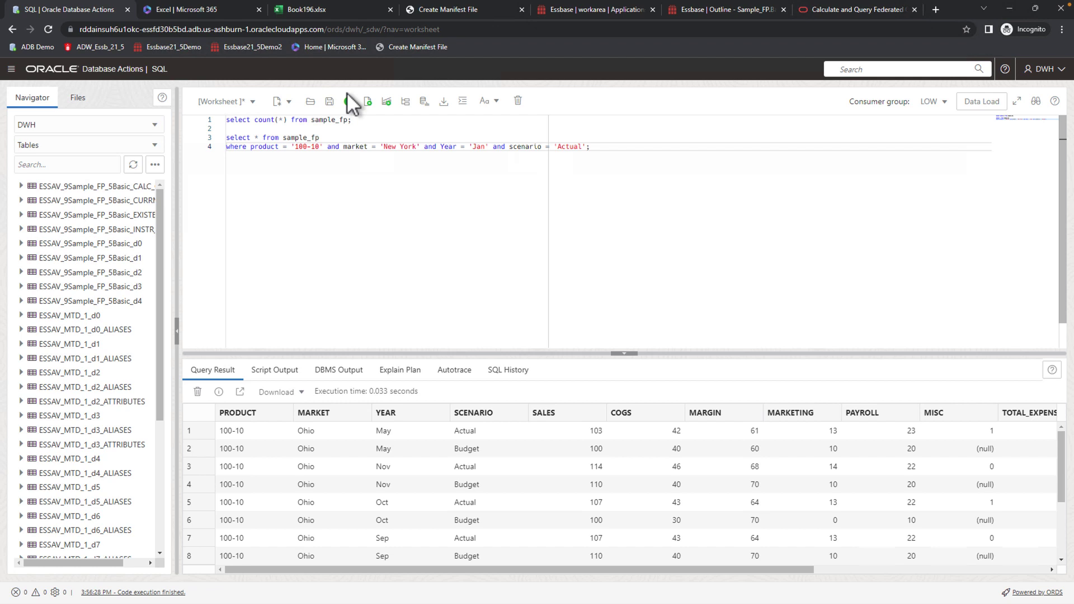
# Run the SELECT for product 100-10, New York, Jan, Actual, showing Sales 700.
pyautogui.click(350, 99)
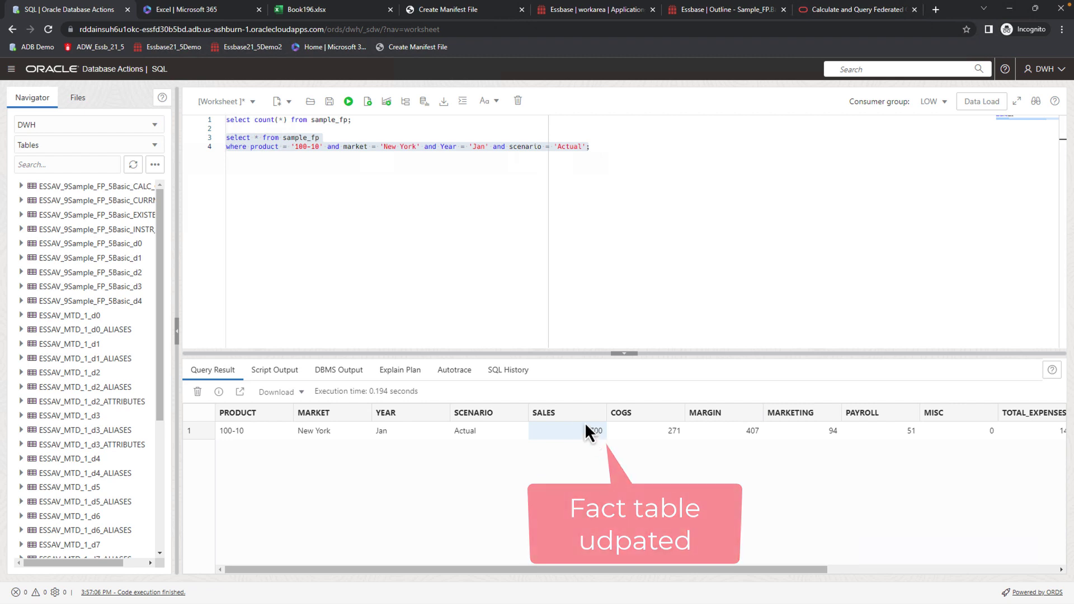
pyautogui.click(601, 149)
pyautogui.press('Return')
pyautogui.press('Return')
pyautogui.write('update SAMPLE_FP')
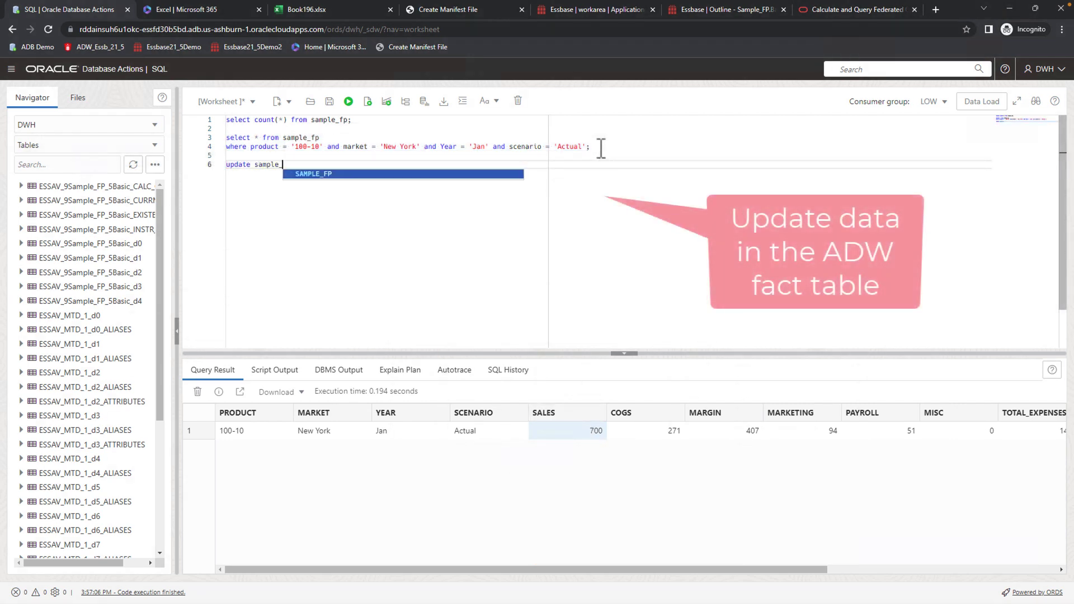
# Run the UPDATE setting SALES=678 and COGS=500 on the 100-10 New York Jan Actual row.
pyautogui.click(348, 102)
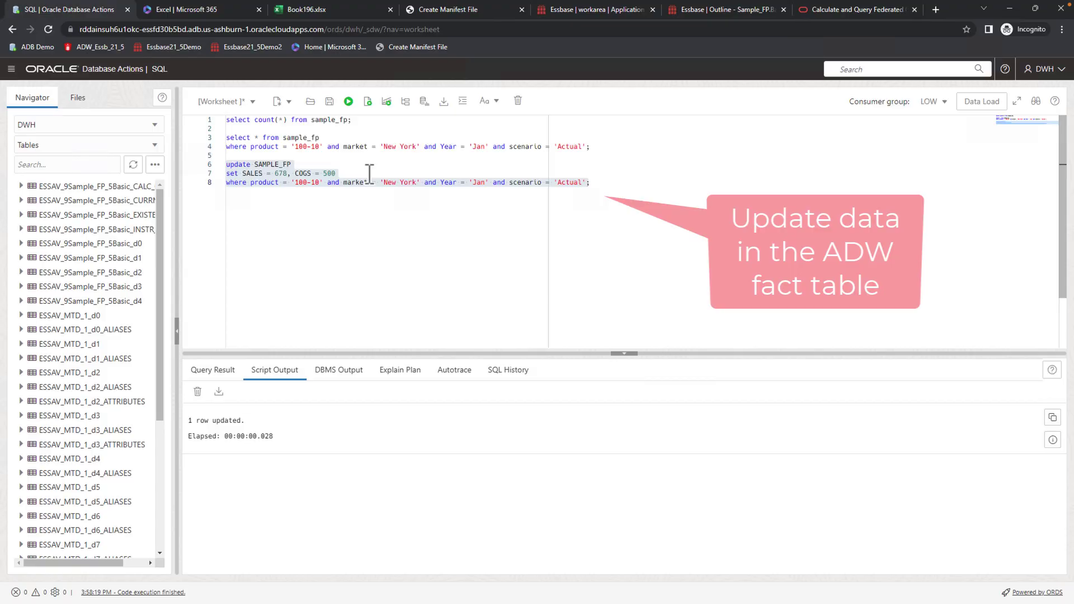
pyautogui.hotkey('alt', 'Tab')
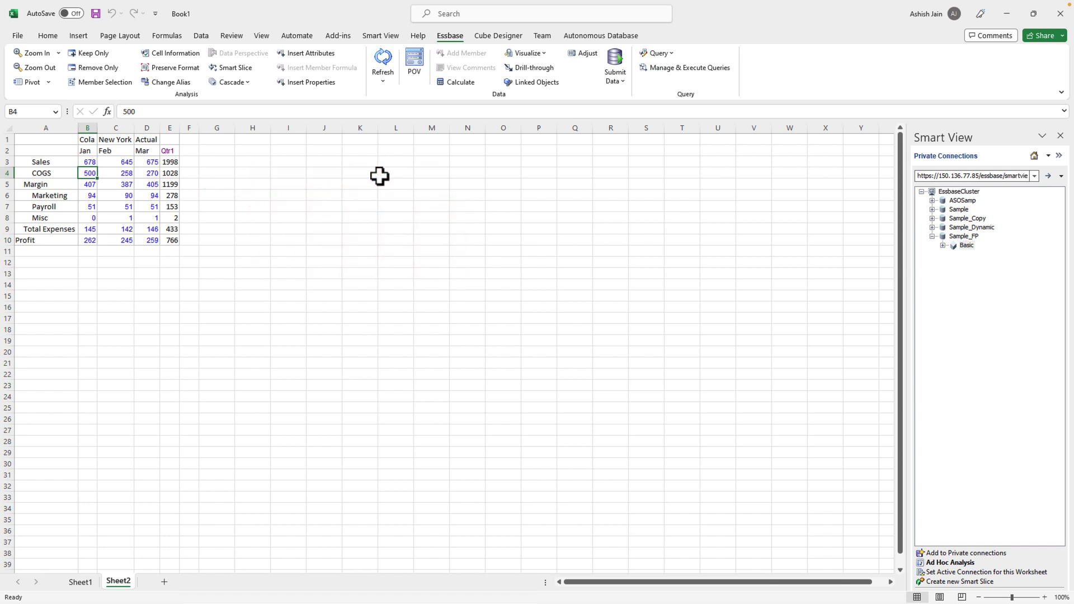
pyautogui.scroll(-1, 252, 236)
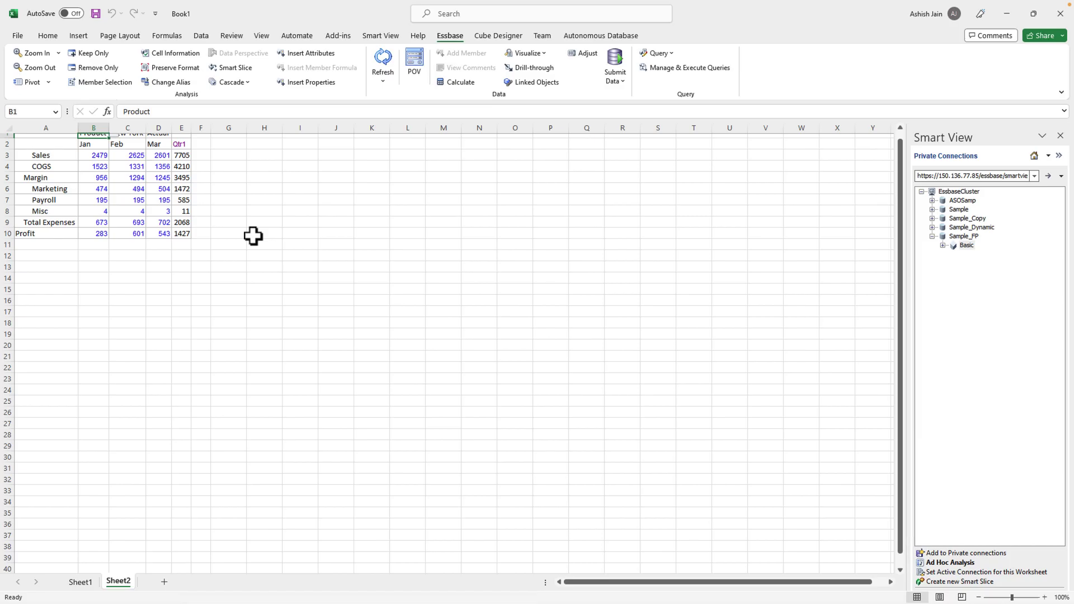
pyautogui.scroll(1, 253, 236)
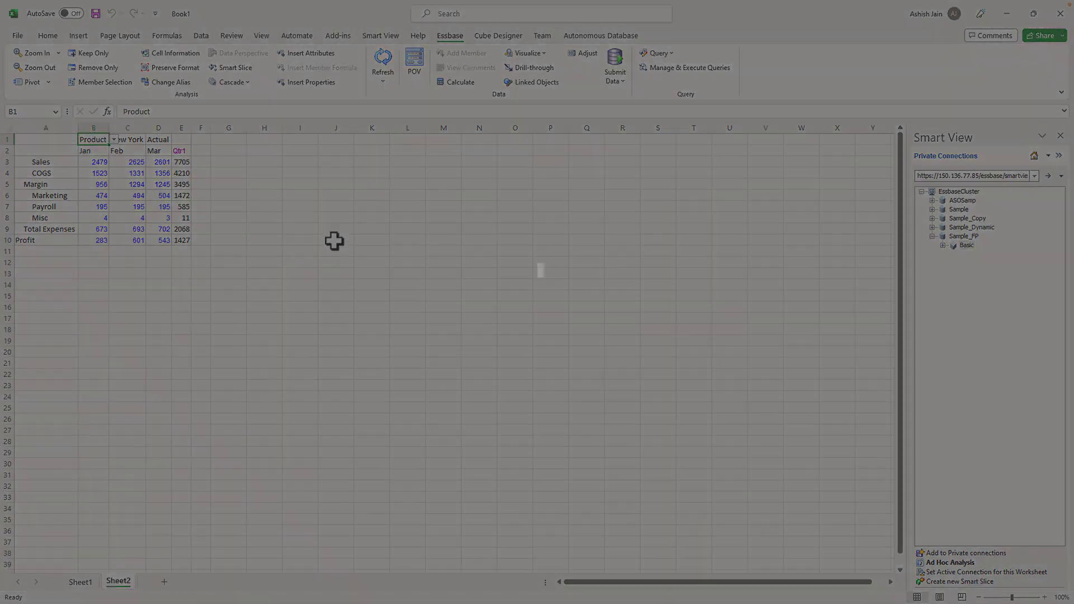